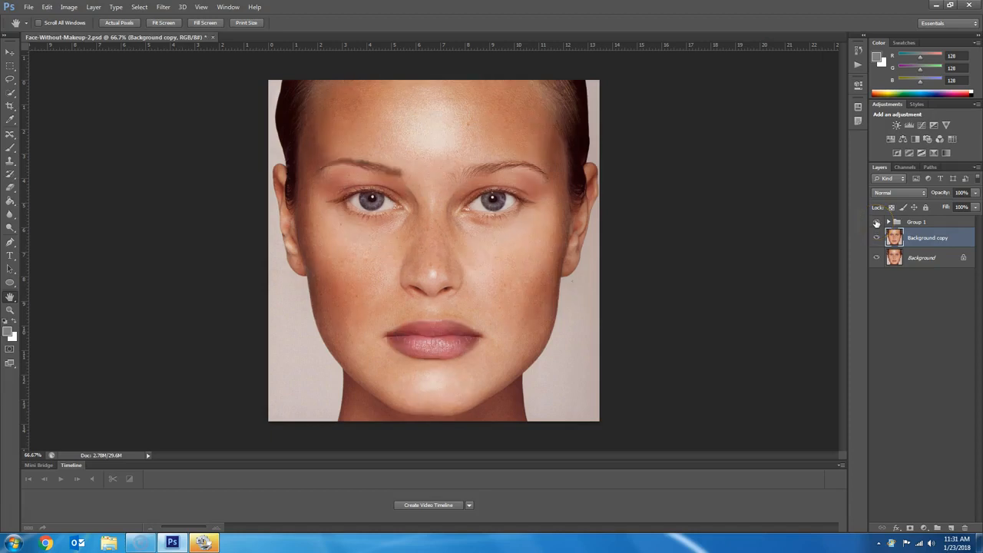
# - Hide Group 1 and duplicate the Background copy layer
pyautogui.click(876, 221)
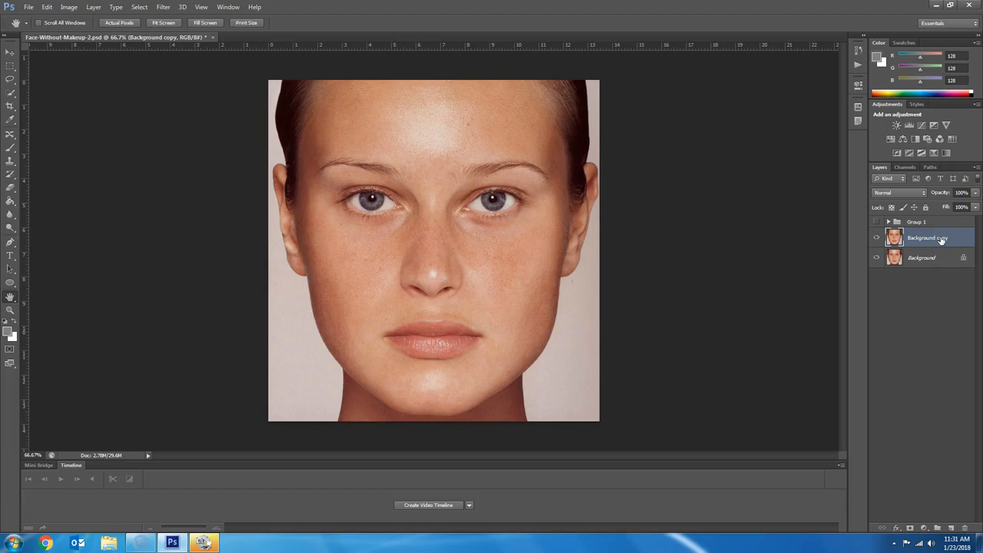
pyautogui.click(934, 257)
pyautogui.click(957, 239)
pyautogui.hotkey('ctrl', 'j')
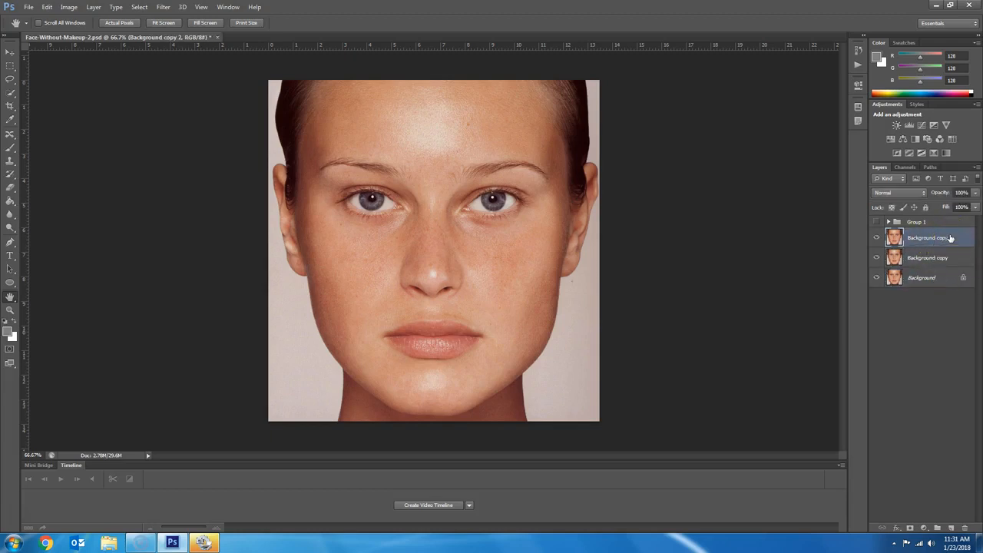
pyautogui.click(945, 260)
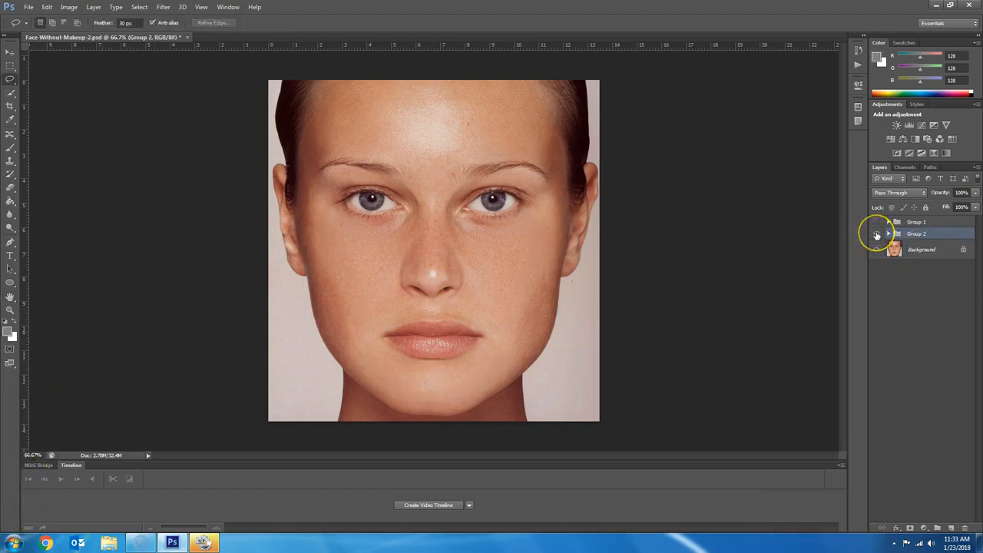
# - Compare the face with Group 2 hidden and shown, and merge Group 2 with the Background layer
pyautogui.click(876, 234)
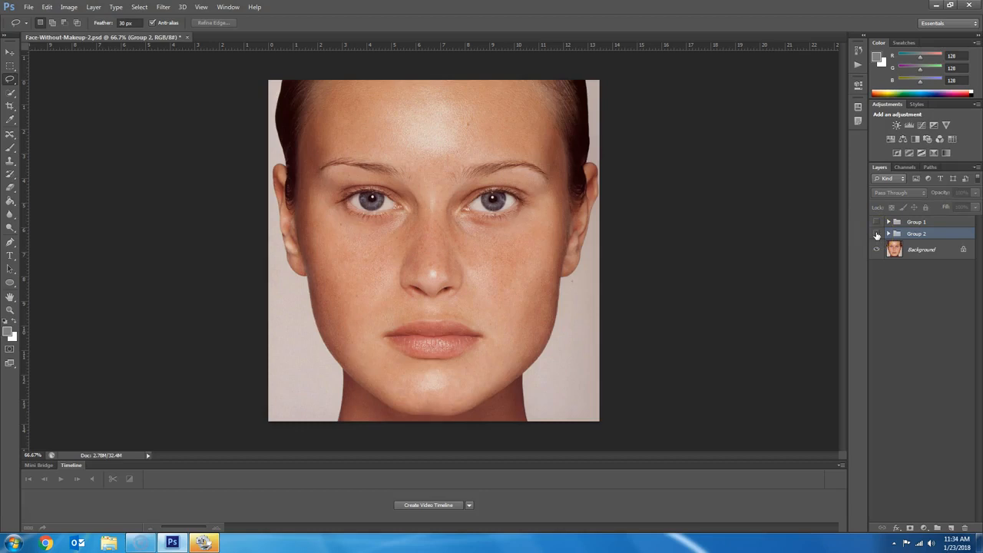
pyautogui.click(876, 233)
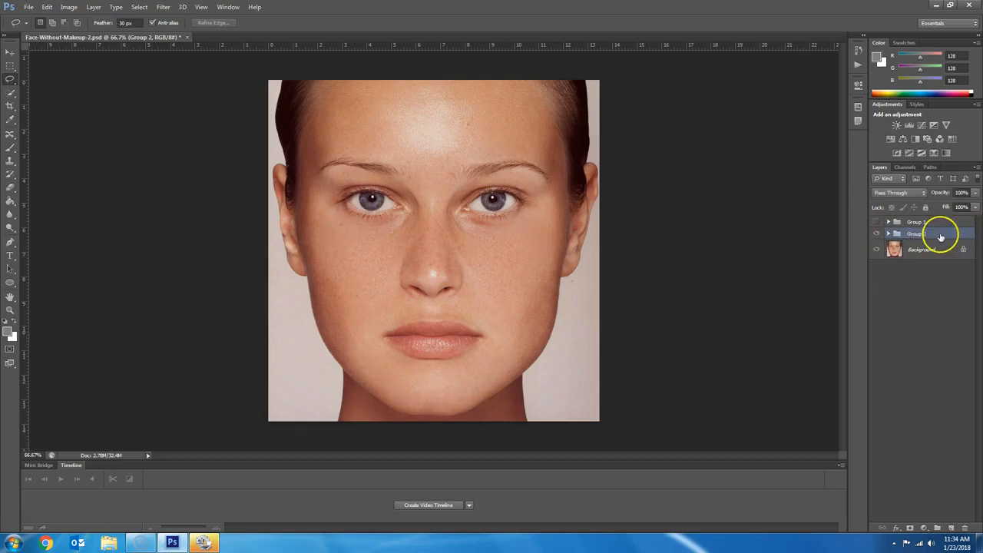
pyautogui.keyDown('ctrl'); pyautogui.click(940, 237); pyautogui.keyUp('ctrl')
pyautogui.keyDown('shift'); pyautogui.click(943, 250); pyautogui.keyUp('shift')
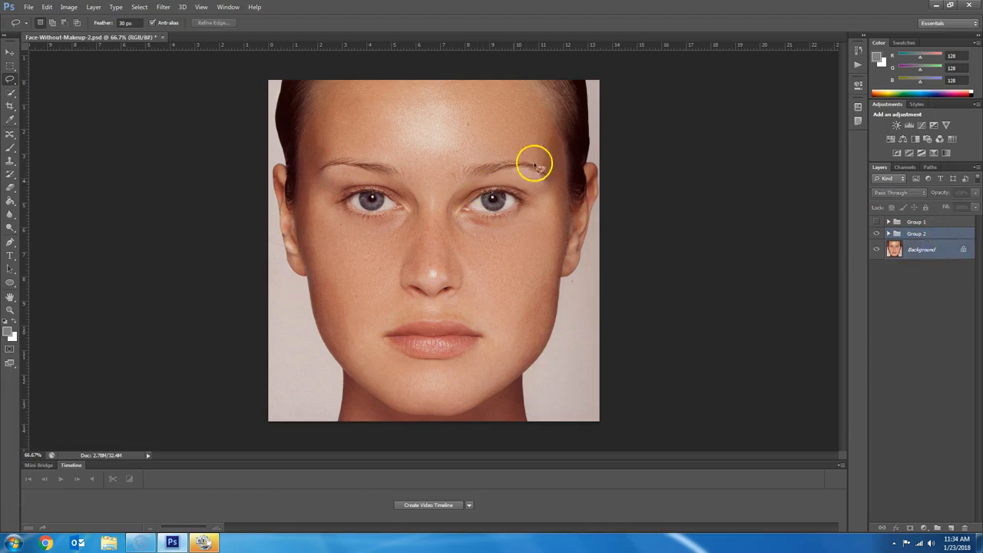
pyautogui.click(94, 7)
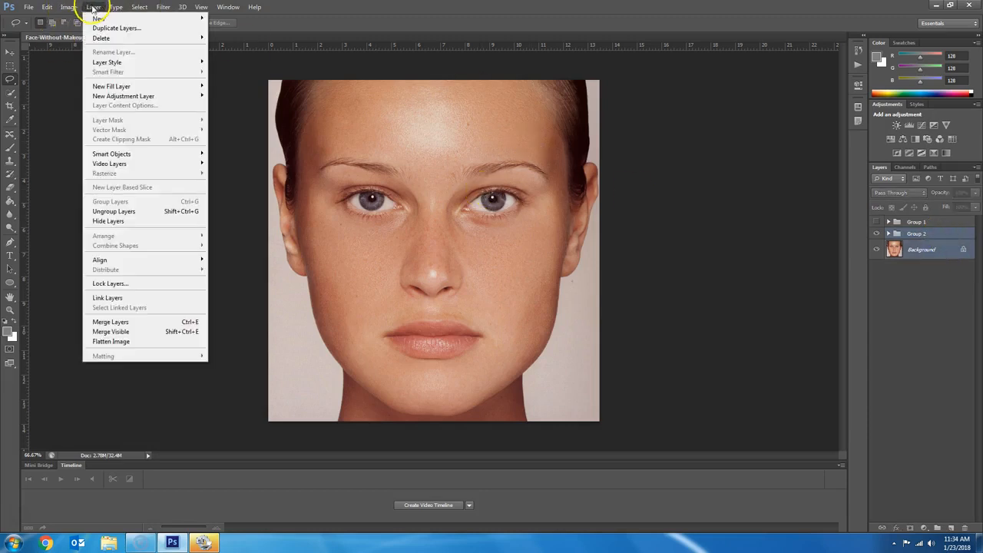
pyautogui.click(141, 323)
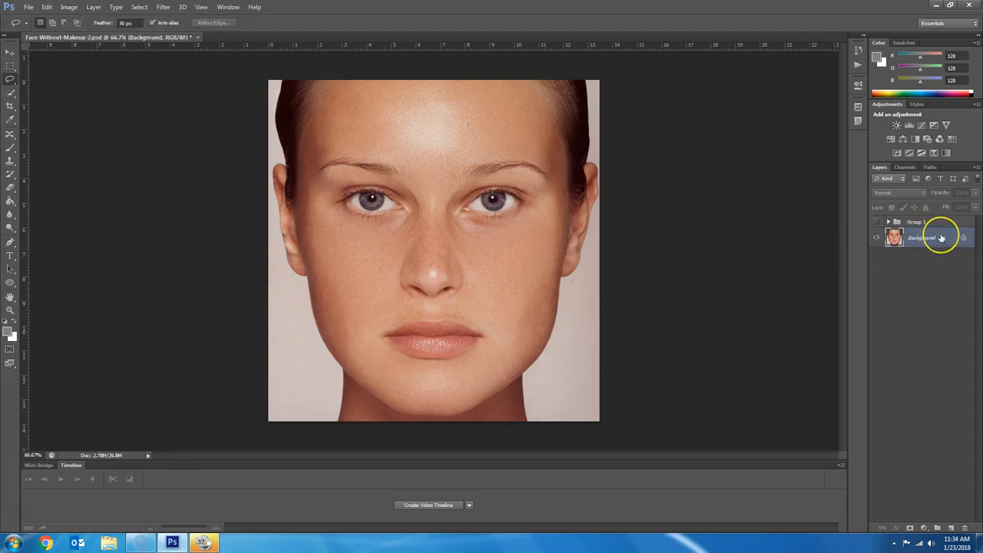
# - Duplicate the Background layer and add a new empty layer above the copy
pyautogui.hotkey('ctrl', 'j')
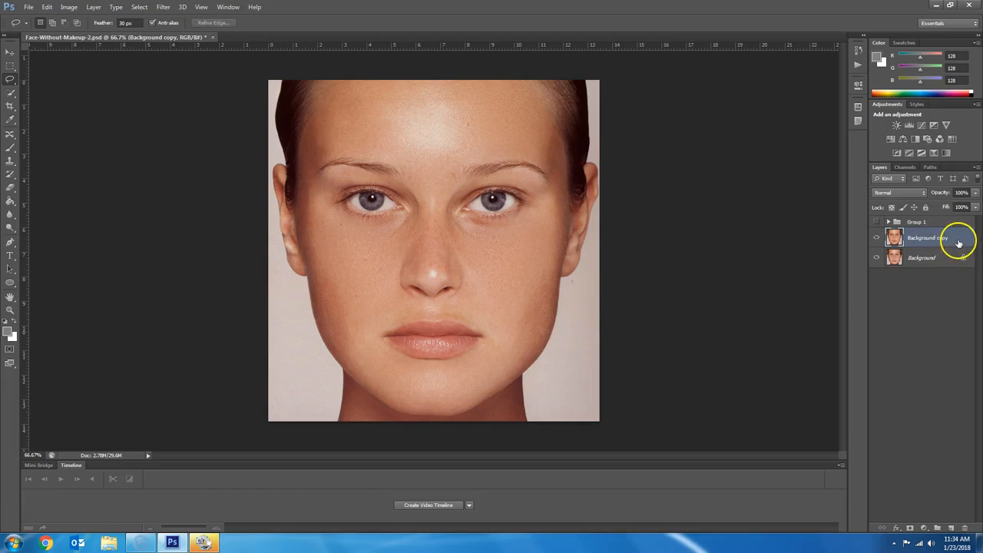
pyautogui.click(951, 528)
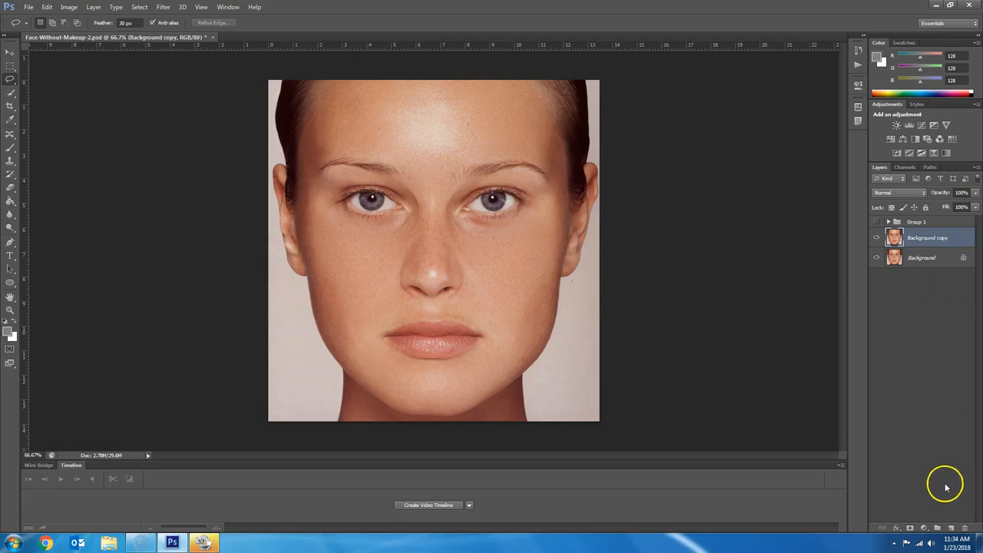
pyautogui.click(951, 528)
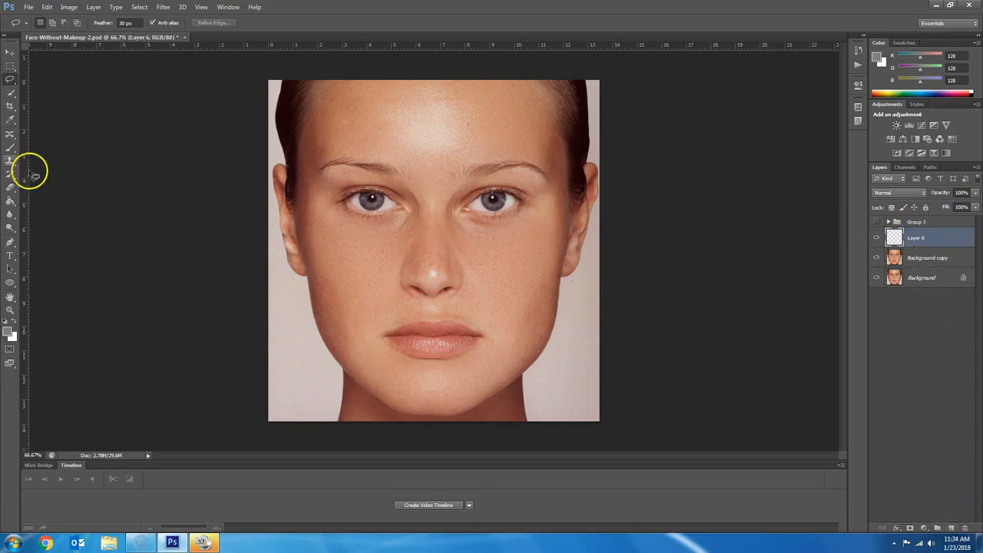
# - Reset the colors to default, swap them so white is the foreground, and fill the new empty layer with white
pyautogui.click(9, 202)
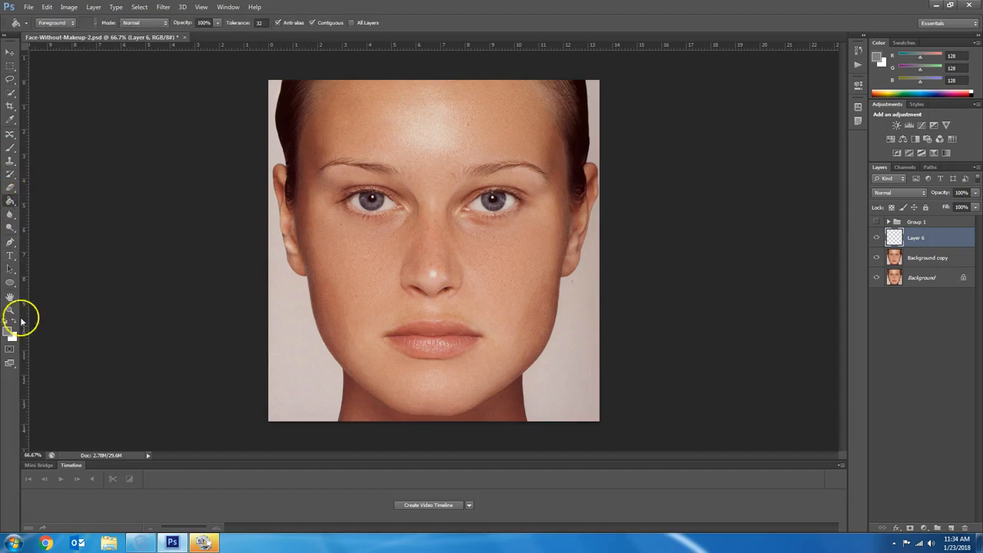
pyautogui.click(5, 322)
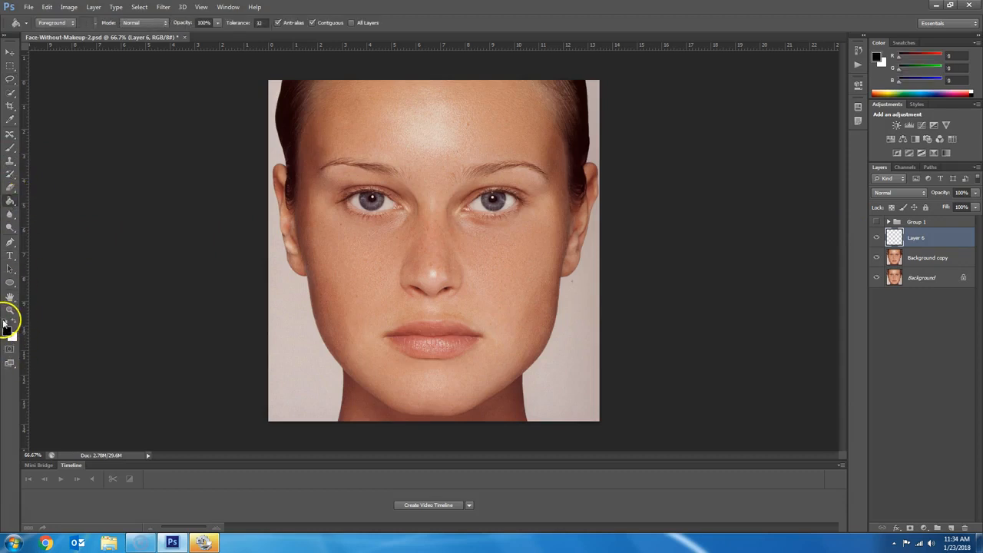
pyautogui.click(13, 323)
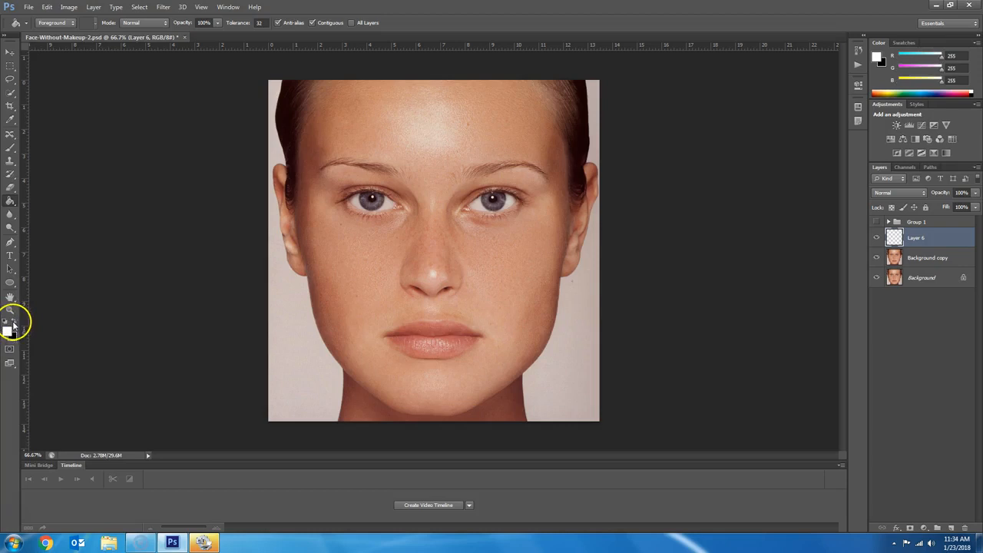
pyautogui.click(427, 165)
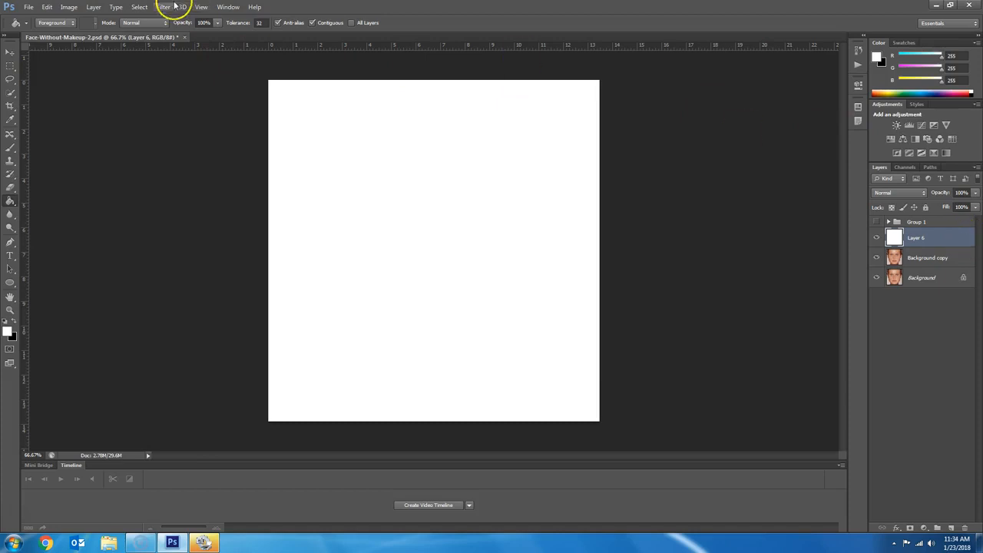
# - Try darkening the white layer with a Hue/Saturation lightness of -30 and Overlay blending, and undo both changes
pyautogui.click(70, 7)
pyautogui.moveTo(82, 30)
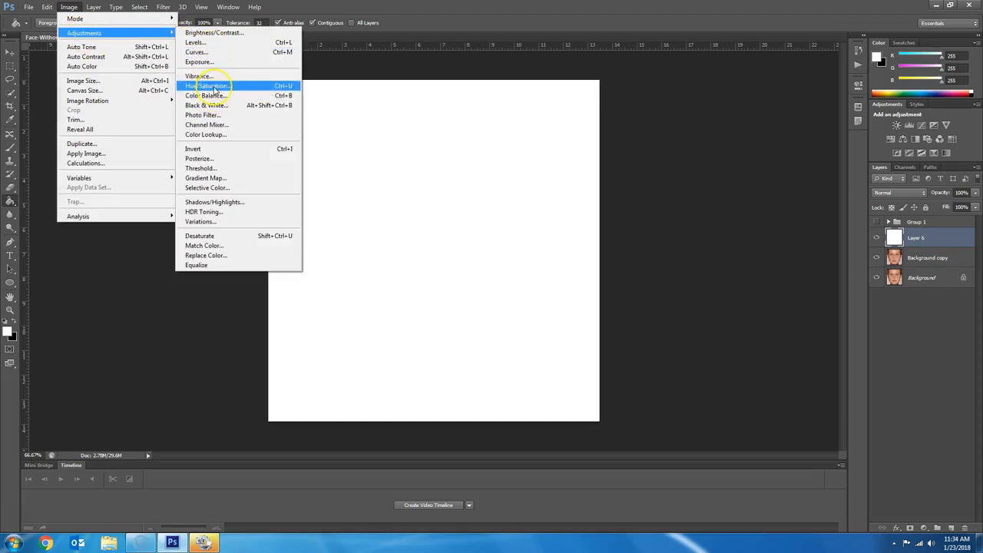
pyautogui.click(211, 87)
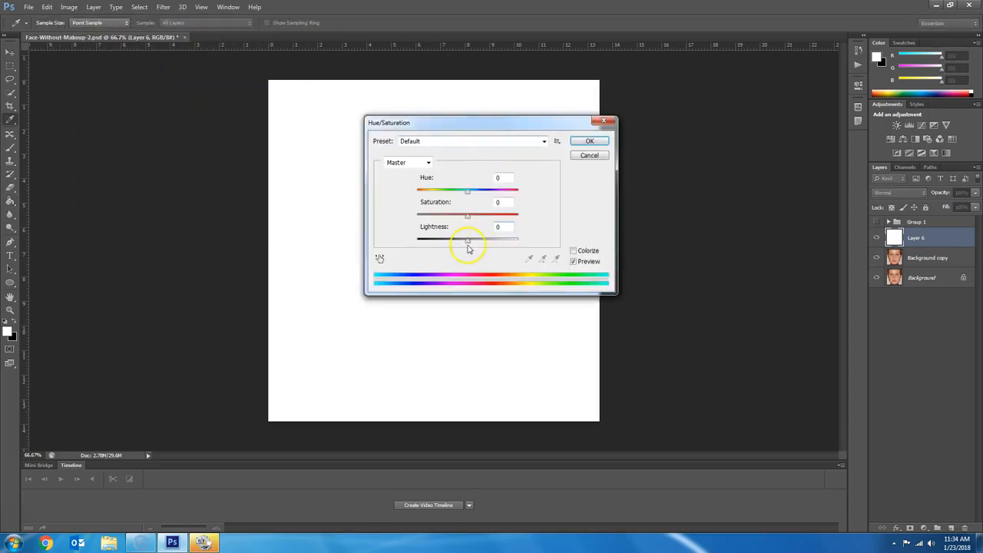
pyautogui.write('-30')
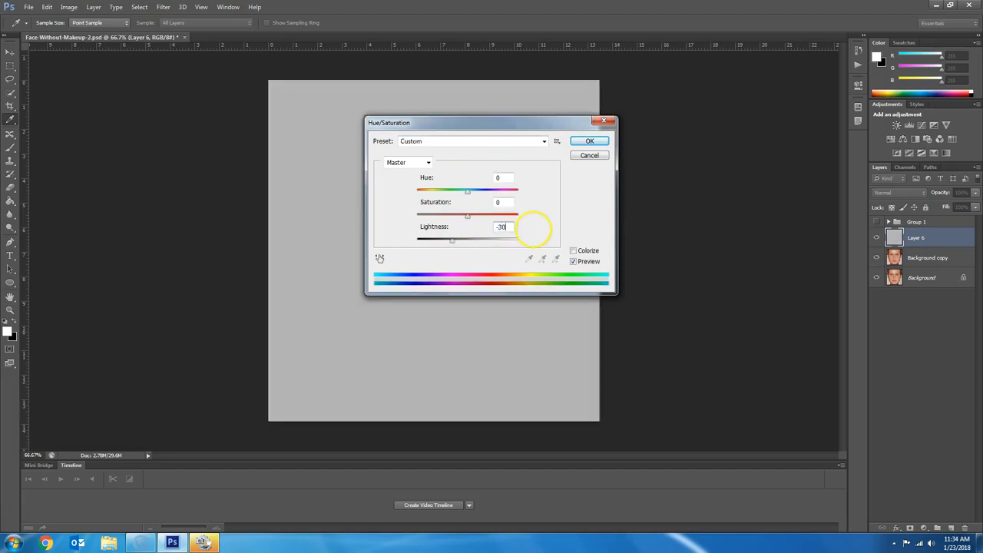
pyautogui.click(601, 143)
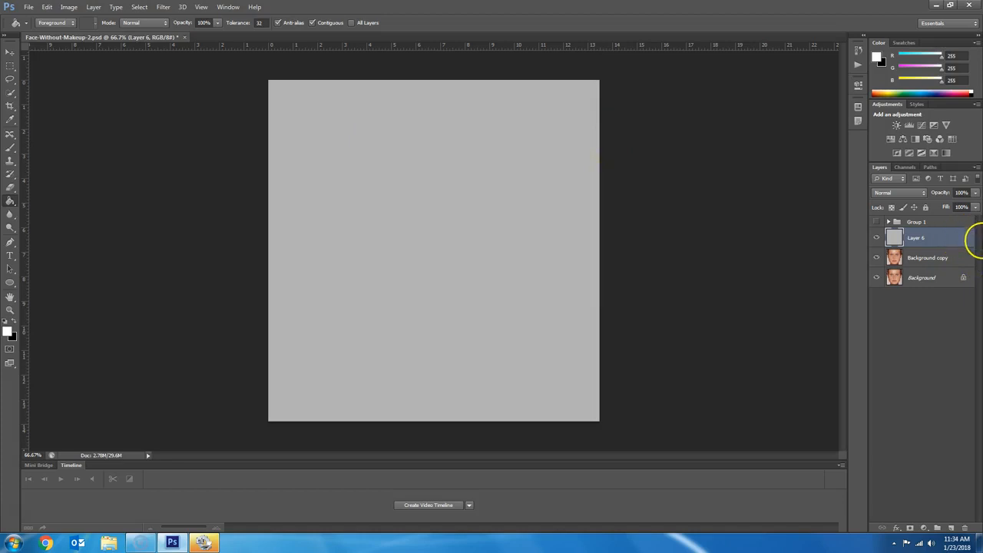
pyautogui.click(914, 194)
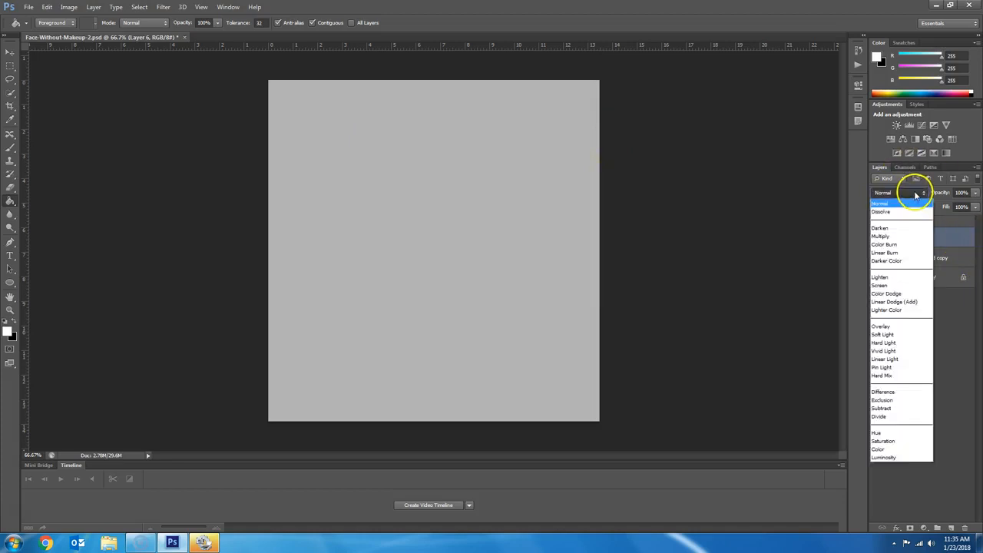
pyautogui.click(900, 327)
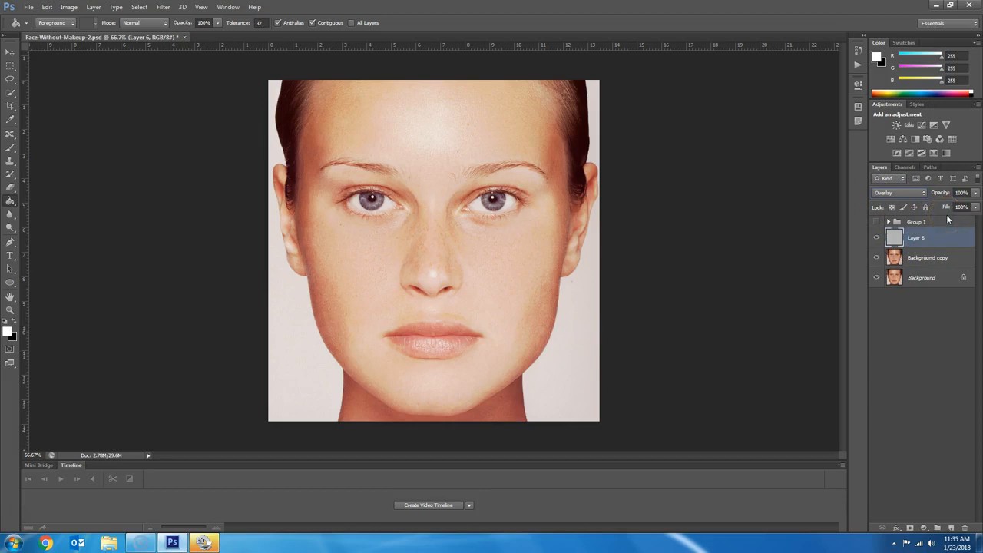
pyautogui.hotkey('ctrl', 'z')
pyautogui.hotkey('alt', 'BackSpace')
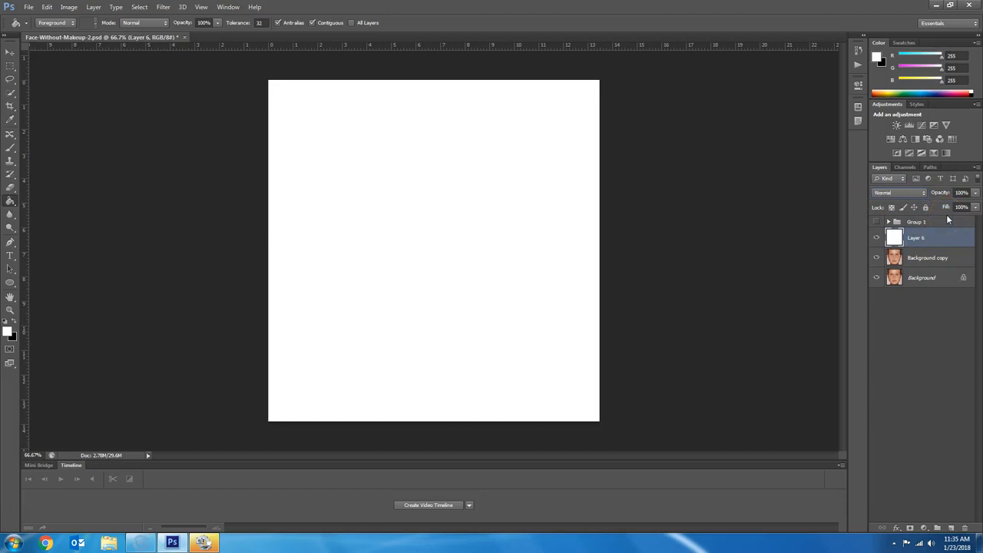
# - Turn the white layer into mid gray with a Hue/Saturation lightness of -50
pyautogui.click(68, 7)
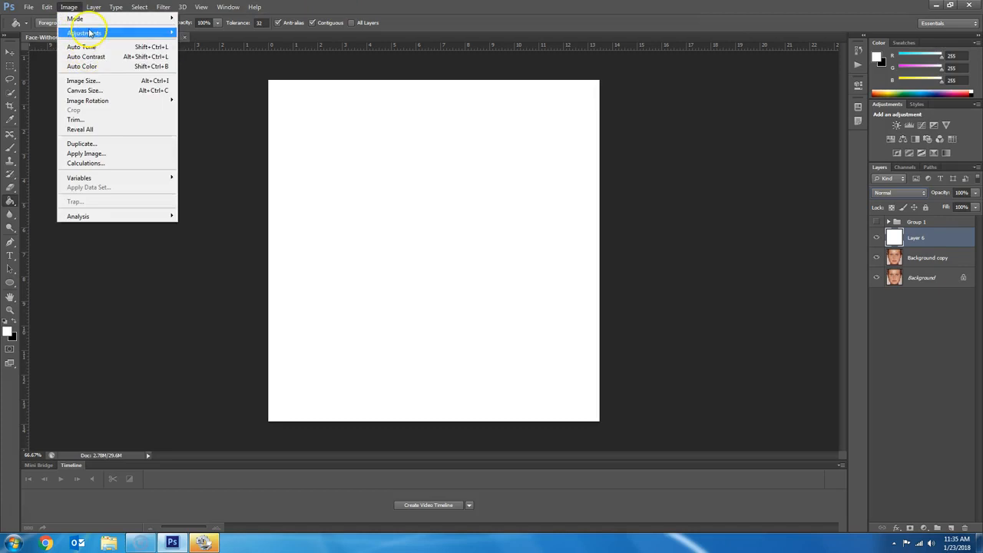
pyautogui.moveTo(100, 33)
pyautogui.click(227, 86)
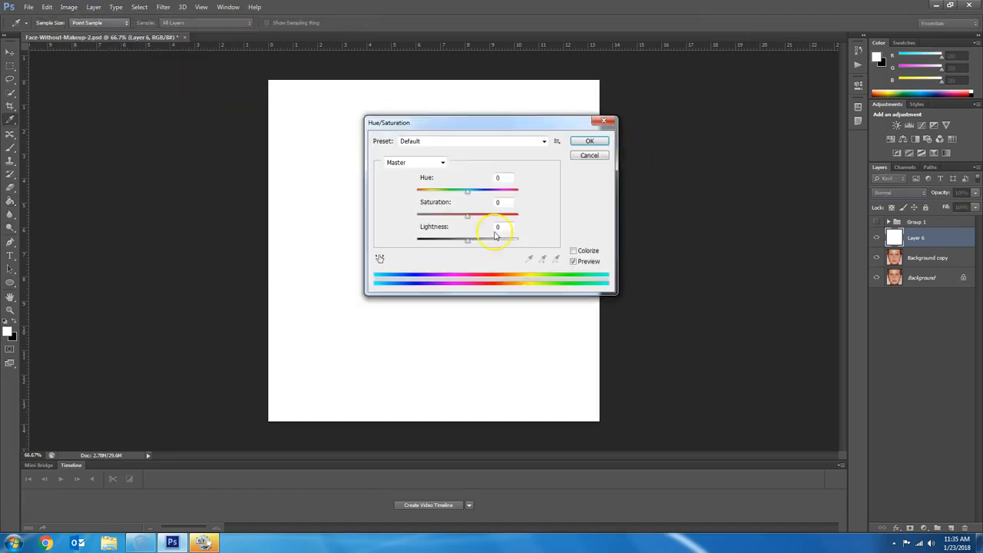
pyautogui.write('-50')
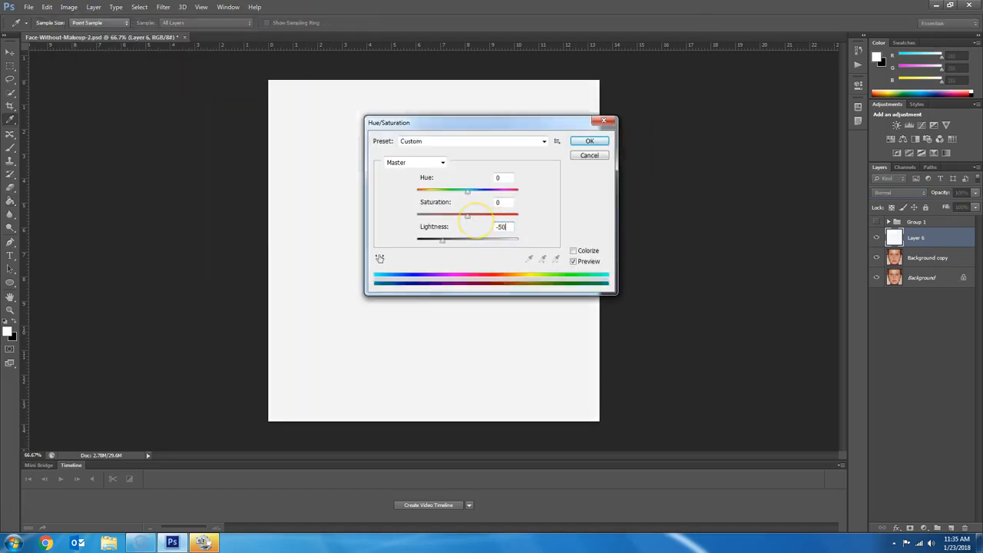
pyautogui.press('Return')
# - Set the gray layer's blending mode to Overlay and compare the image with the layer hidden and shown
pyautogui.click(904, 193)
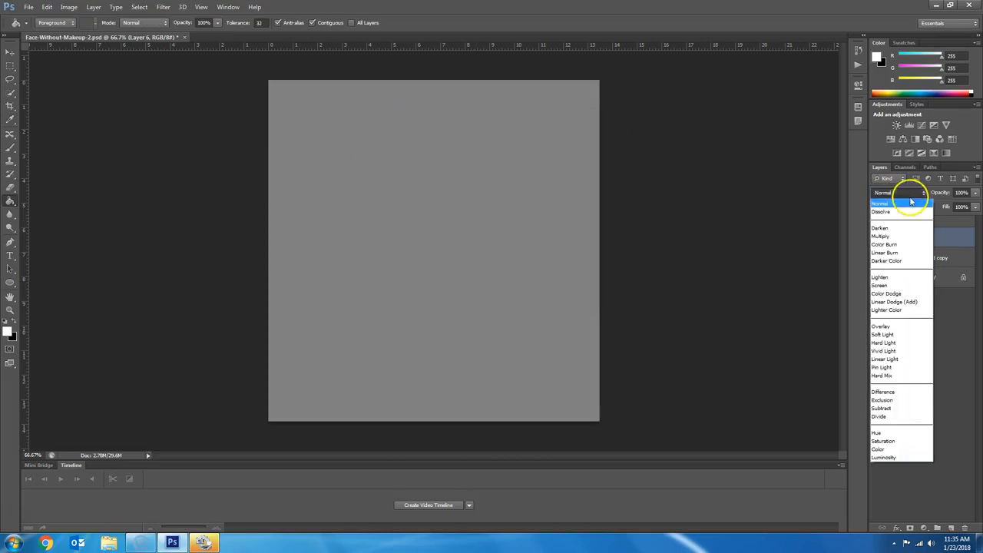
pyautogui.press('Escape')
pyautogui.click(910, 194)
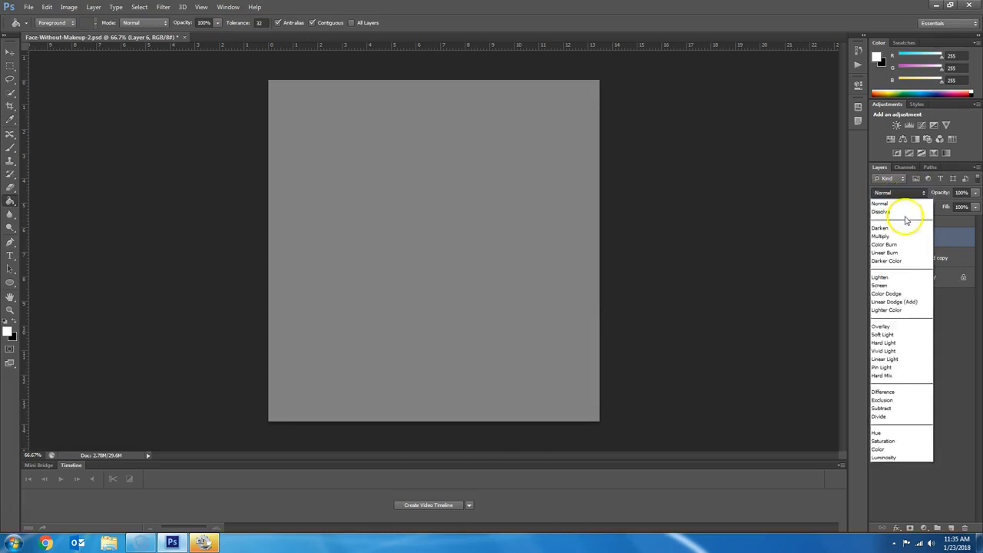
pyautogui.click(888, 325)
pyautogui.click(876, 238)
pyautogui.click(876, 239)
pyautogui.click(948, 240)
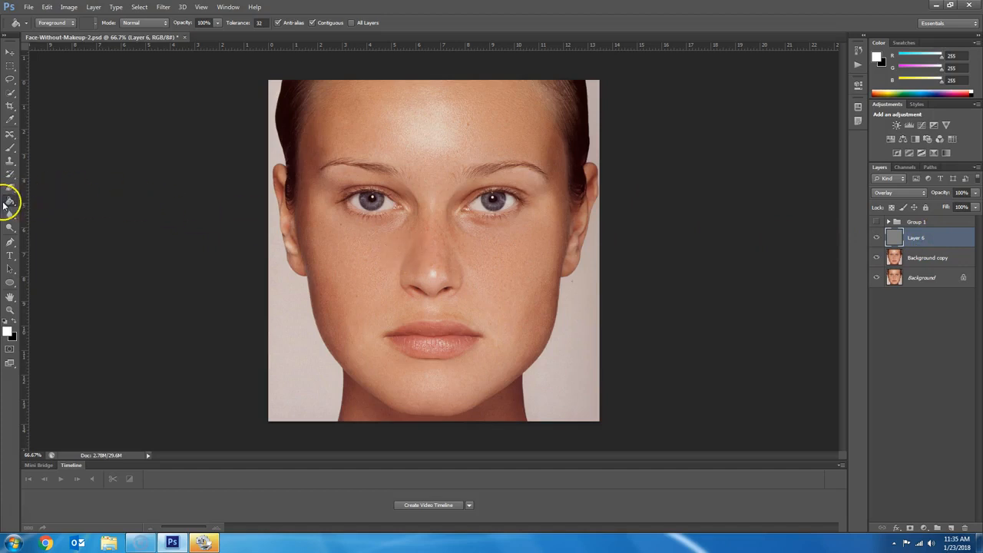
# - Configure the Burn tool with 40% exposure and the Midtones range
pyautogui.click(11, 224)
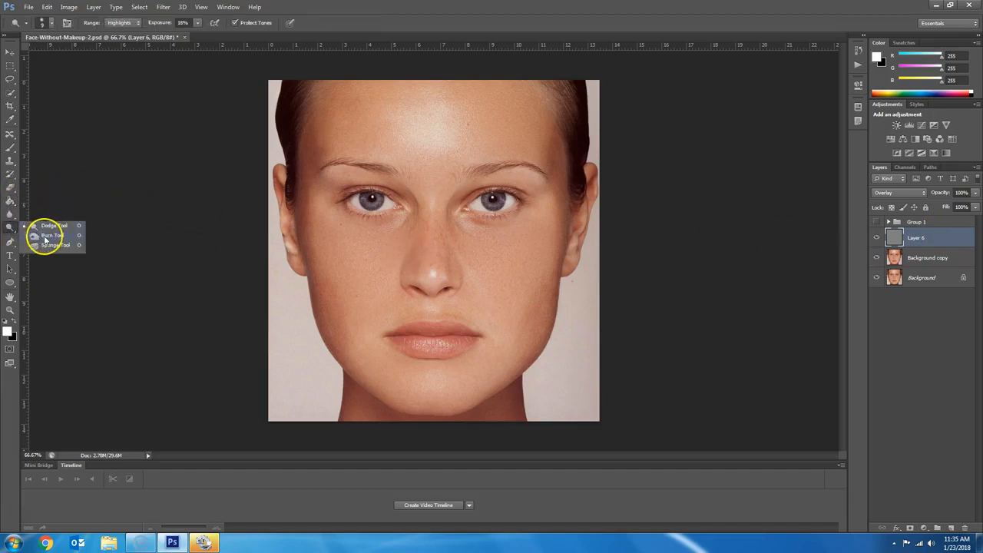
pyautogui.click(44, 235)
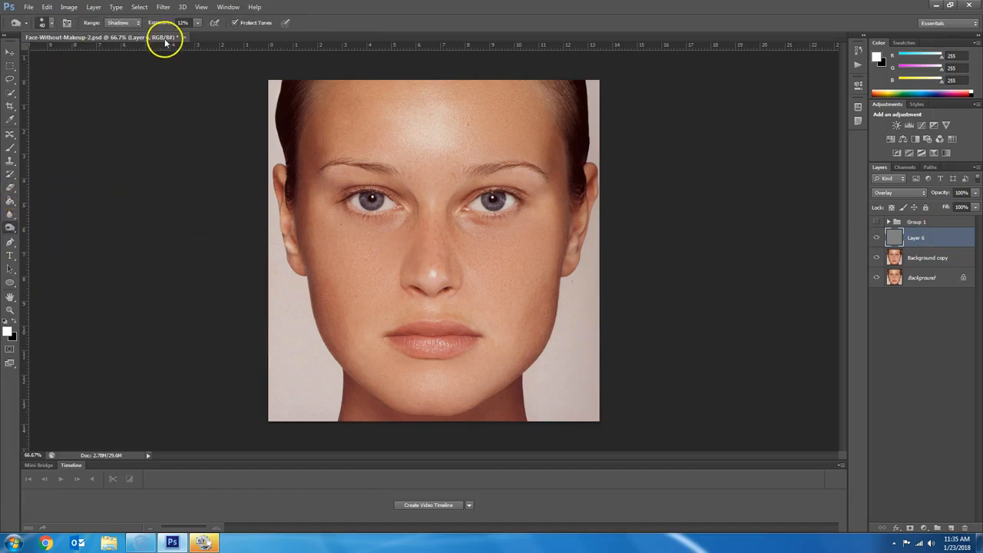
pyautogui.moveTo(185, 23); pyautogui.dragTo(171, 18)
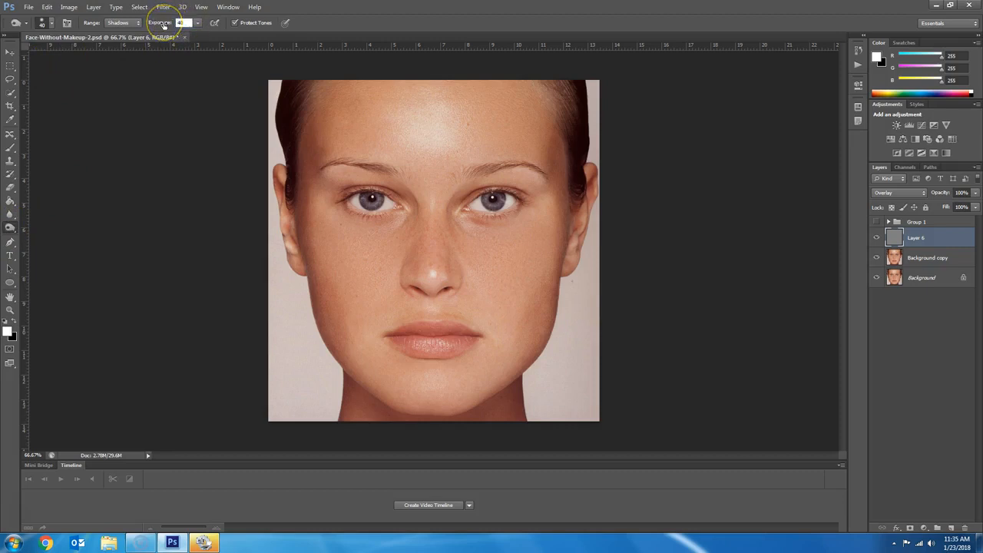
pyautogui.press('Return')
pyautogui.click(136, 23)
pyautogui.click(121, 41)
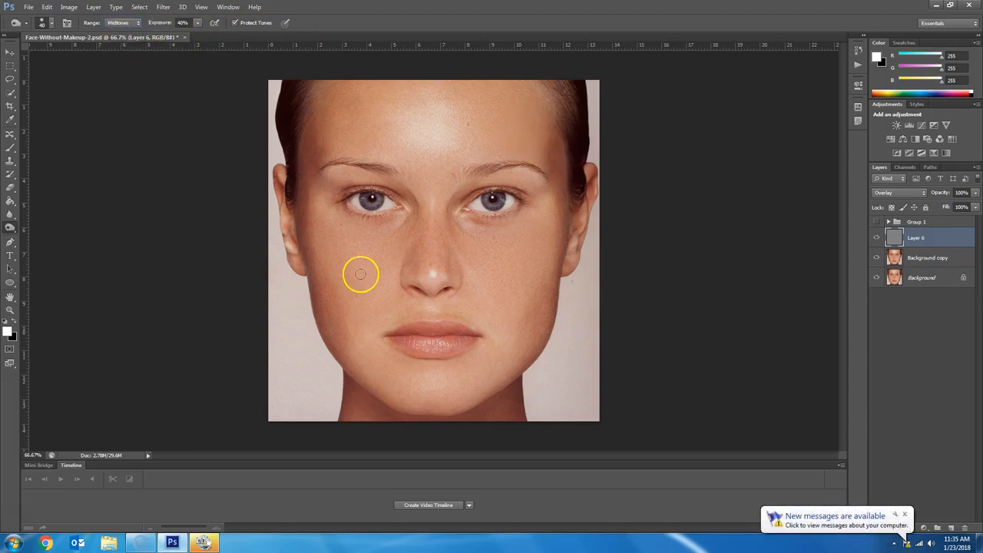
# - Set the Burn brush size to 164 px and darken both sides of the forehead near the hairline
pyautogui.click(50, 23)
pyautogui.click(71, 56)
pyautogui.click(82, 56)
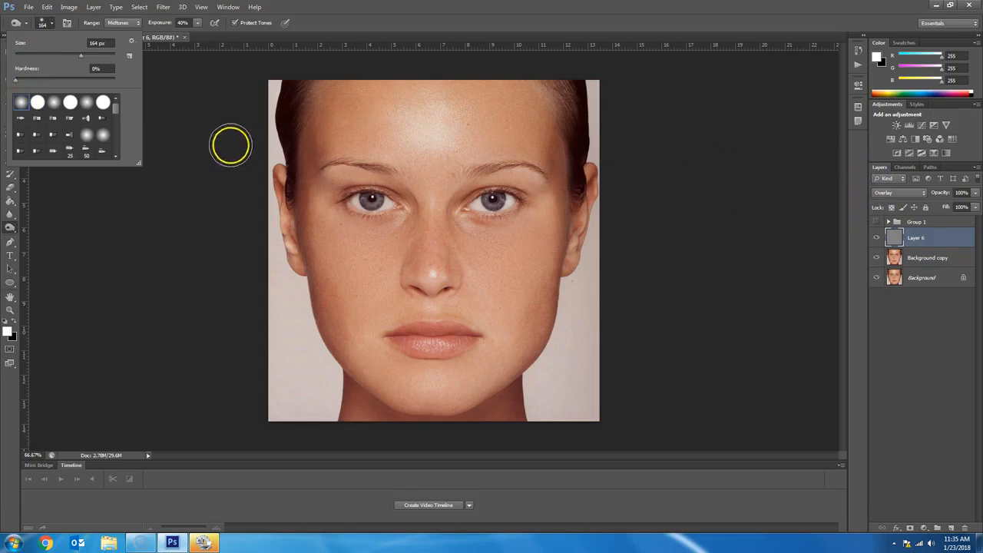
pyautogui.click(347, 104)
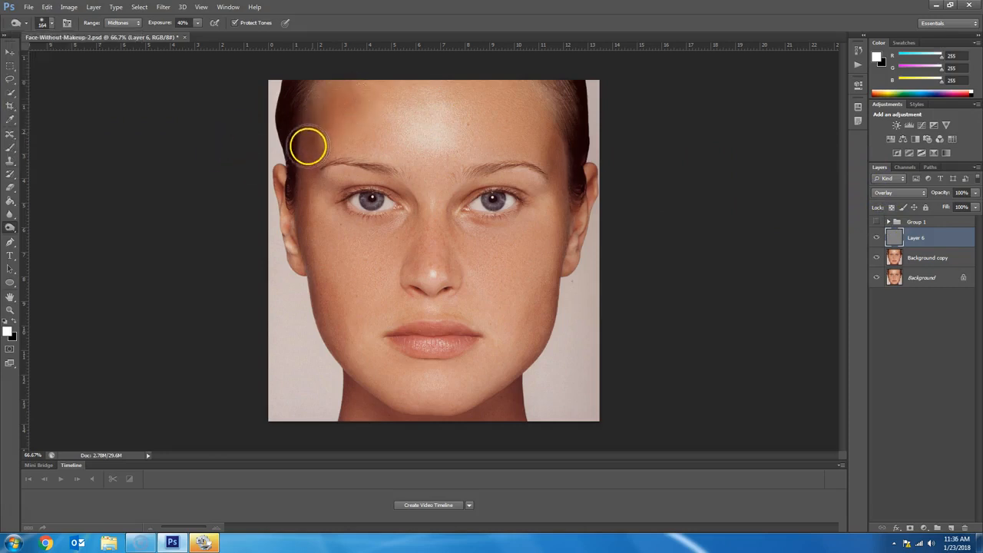
pyautogui.moveTo(509, 95)
pyautogui.mouseDown()
pyautogui.moveTo(549, 144)
pyautogui.moveTo(489, 101)
pyautogui.mouseUp()
pyautogui.moveTo(368, 127)
pyautogui.mouseDown()
pyautogui.moveTo(337, 141)
pyautogui.moveTo(361, 107)
pyautogui.mouseUp()
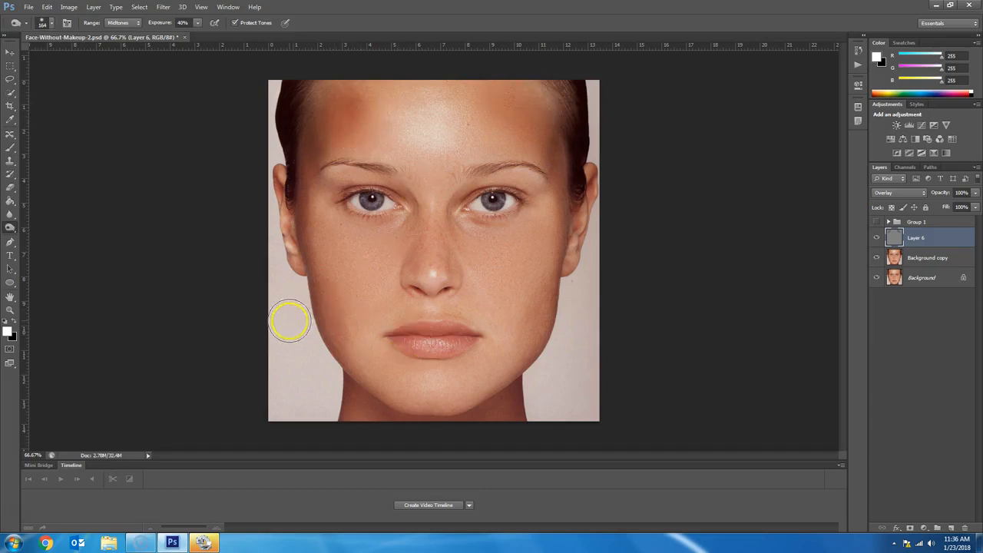
# - Burn the hollows below both cheekbones, and darken both sides of the nose with a 40 px brush
pyautogui.moveTo(307, 263)
pyautogui.mouseDown()
pyautogui.moveTo(345, 311)
pyautogui.moveTo(366, 320)
pyautogui.moveTo(352, 272)
pyautogui.mouseUp()
pyautogui.moveTo(518, 312)
pyautogui.mouseDown()
pyautogui.moveTo(549, 270)
pyautogui.moveTo(541, 295)
pyautogui.mouseUp()
pyautogui.moveTo(314, 310)
pyautogui.mouseDown()
pyautogui.moveTo(334, 291)
pyautogui.moveTo(352, 309)
pyautogui.mouseUp()
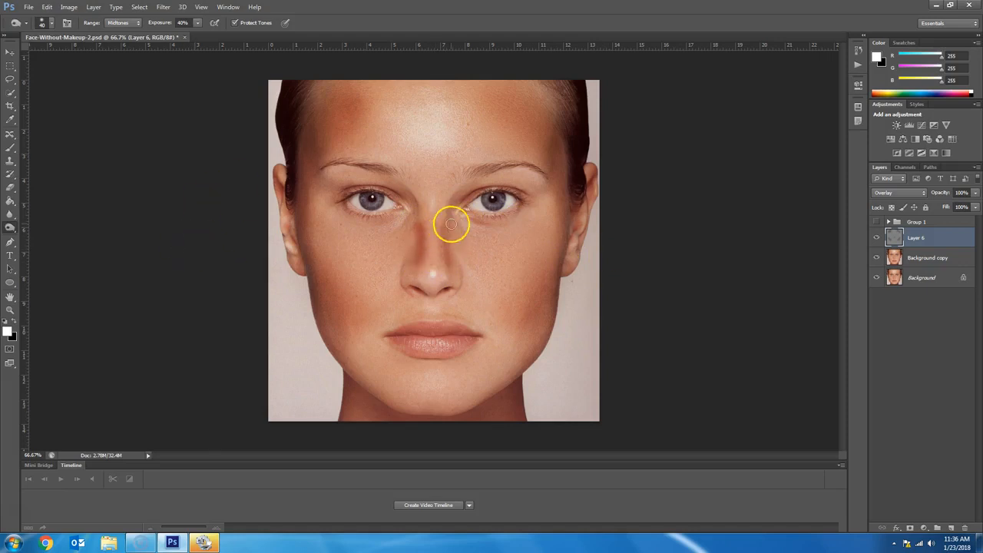
pyautogui.moveTo(444, 232); pyautogui.dragTo(446, 268)
pyautogui.moveTo(341, 144)
pyautogui.mouseDown()
pyautogui.moveTo(305, 135)
pyautogui.moveTo(329, 129)
pyautogui.moveTo(318, 107)
pyautogui.moveTo(324, 78)
pyautogui.mouseUp()
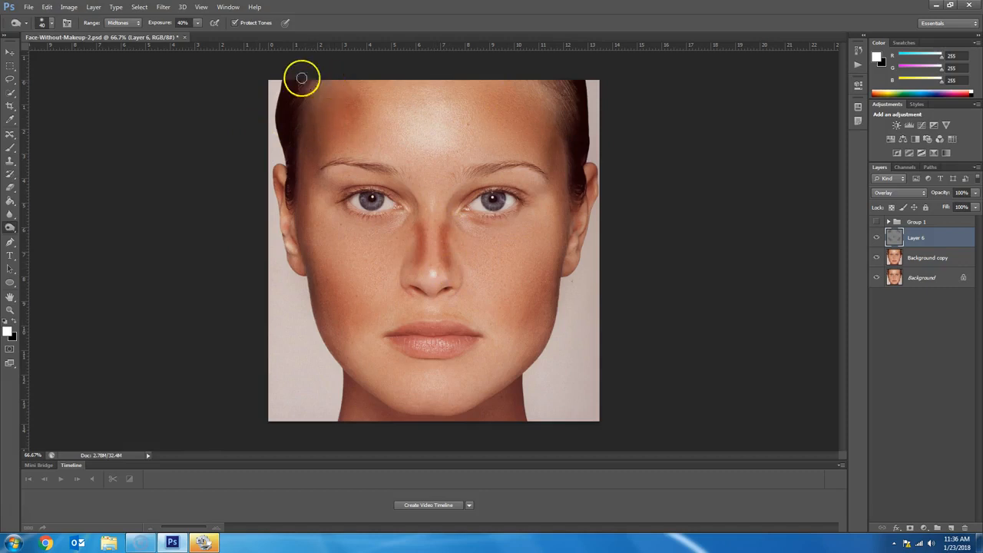
# - Switch to the Dodge tool with 30% exposure, the Midtones range and a brush size of about 119 px
pyautogui.rightClick(12, 228)
pyautogui.click(55, 226)
pyautogui.click(166, 21)
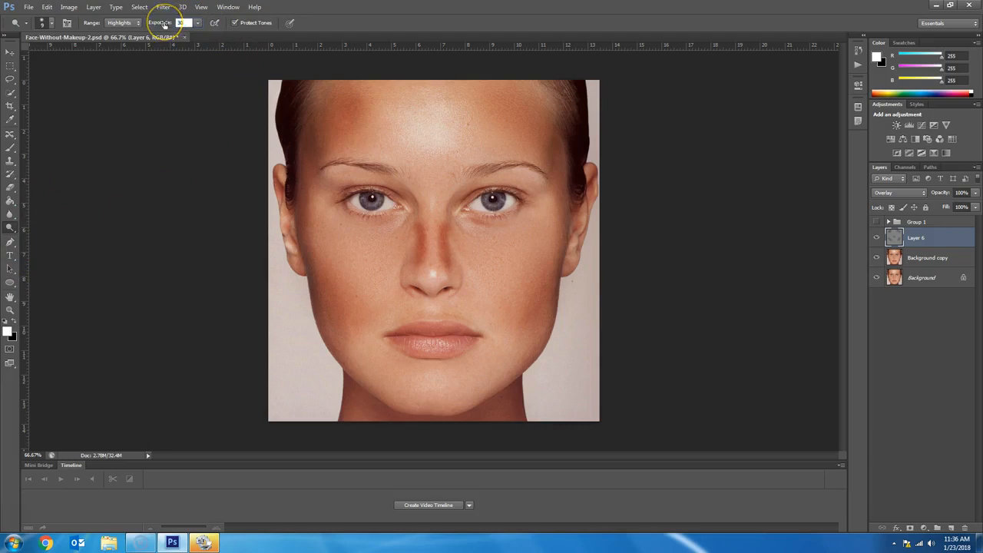
pyautogui.click(129, 22)
pyautogui.click(126, 43)
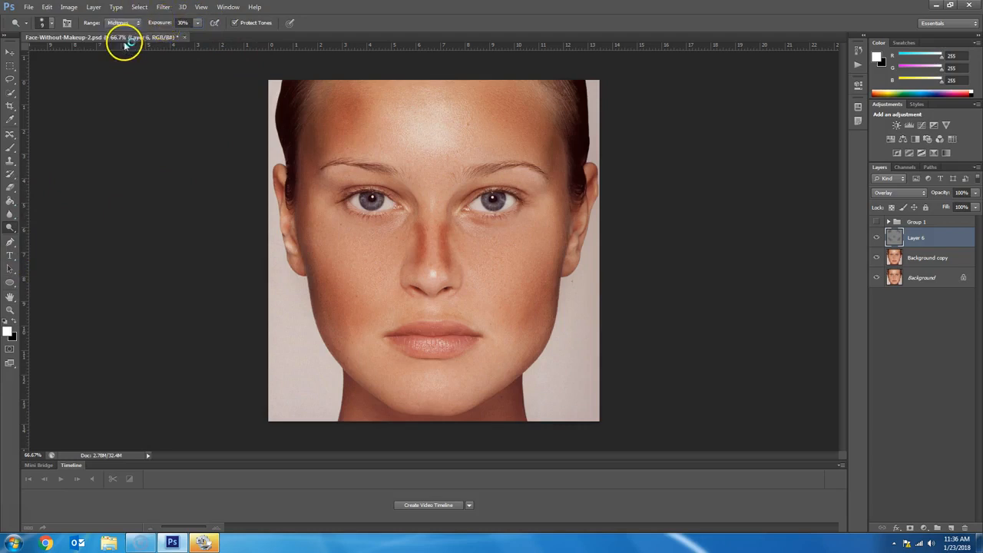
pyautogui.click(52, 24)
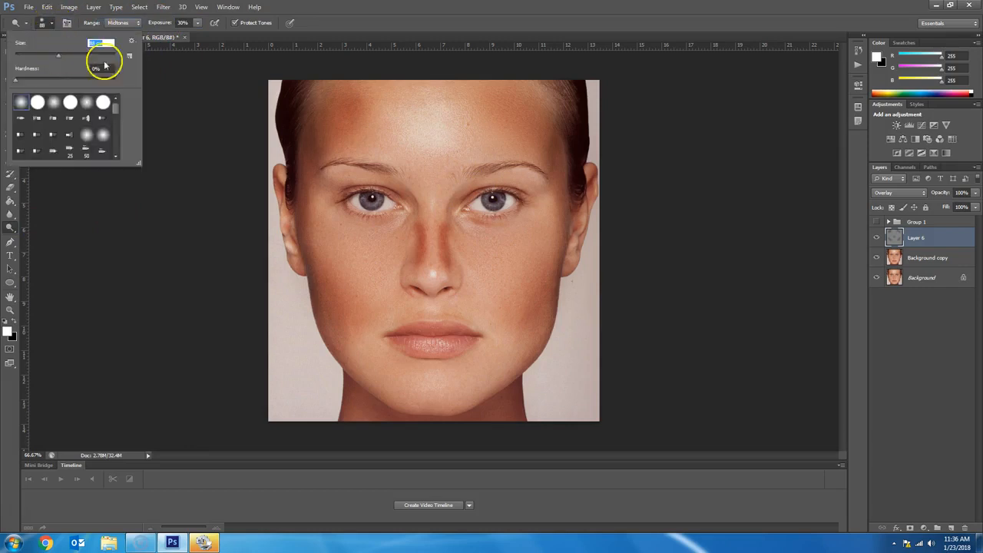
pyautogui.click(68, 52)
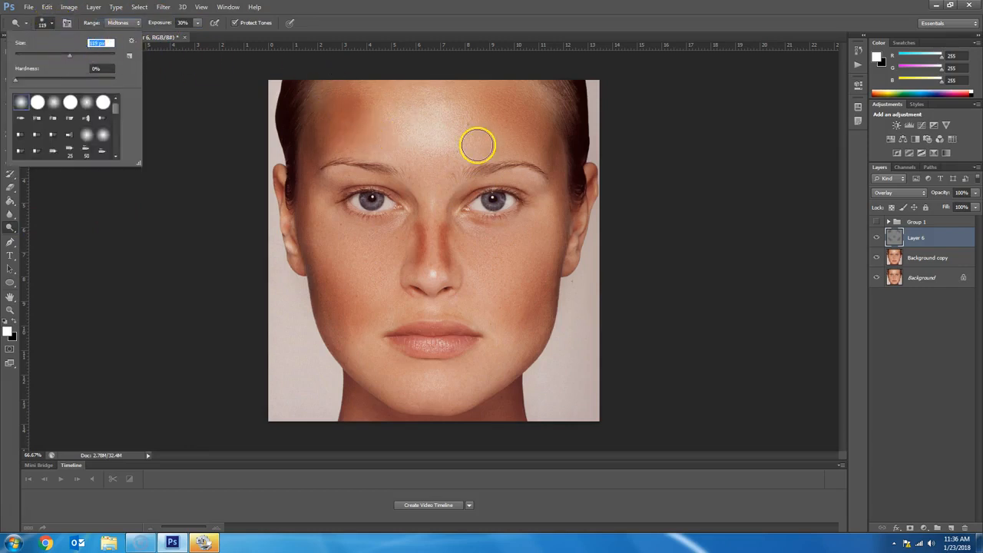
# - Dodge the centre of the forehead and the upper cheeks below both eyes
pyautogui.click(436, 162)
pyautogui.moveTo(445, 119)
pyautogui.mouseDown()
pyautogui.moveTo(449, 161)
pyautogui.moveTo(421, 162)
pyautogui.moveTo(399, 123)
pyautogui.moveTo(406, 102)
pyautogui.moveTo(434, 96)
pyautogui.moveTo(456, 115)
pyautogui.moveTo(445, 165)
pyautogui.moveTo(470, 134)
pyautogui.moveTo(453, 101)
pyautogui.moveTo(472, 149)
pyautogui.moveTo(424, 157)
pyautogui.moveTo(395, 106)
pyautogui.mouseUp()
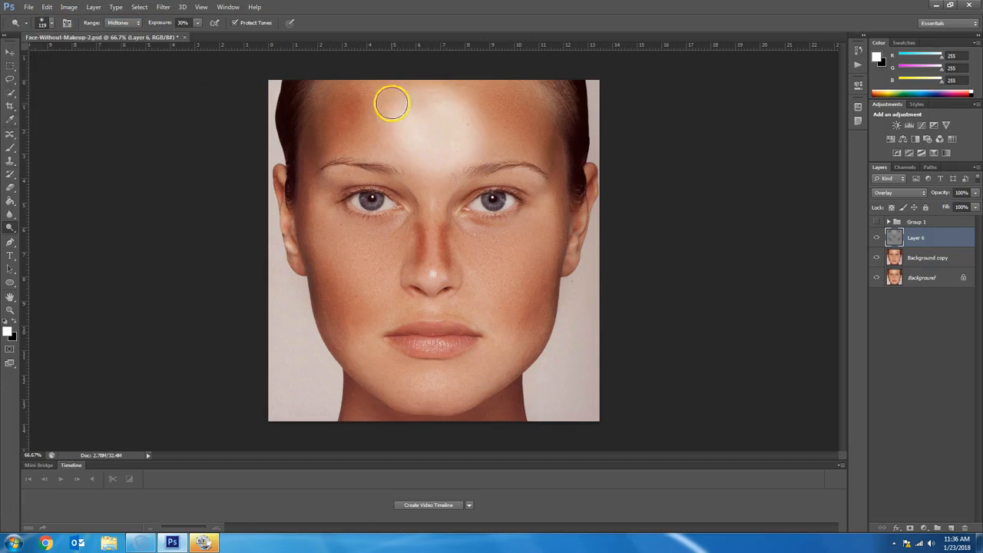
pyautogui.moveTo(481, 236)
pyautogui.mouseDown()
pyautogui.moveTo(534, 220)
pyautogui.moveTo(514, 267)
pyautogui.moveTo(491, 289)
pyautogui.moveTo(467, 240)
pyautogui.moveTo(532, 232)
pyautogui.moveTo(482, 261)
pyautogui.moveTo(471, 235)
pyautogui.mouseUp()
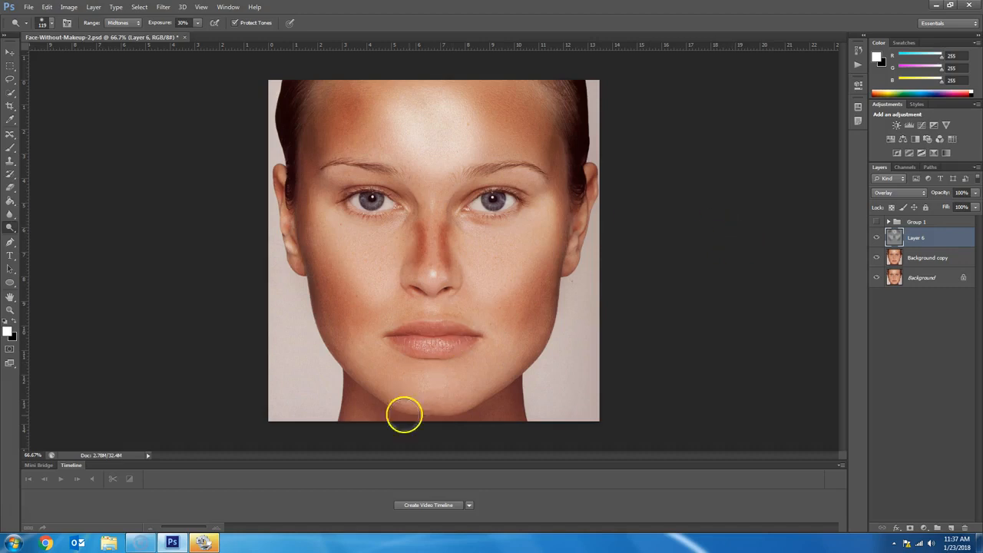
# - Dodge the chin, and brighten the nose bridge and the spot above the upper lip with a 40 px brush
pyautogui.moveTo(431, 378)
pyautogui.mouseDown()
pyautogui.moveTo(446, 378)
pyautogui.moveTo(433, 393)
pyautogui.mouseUp()
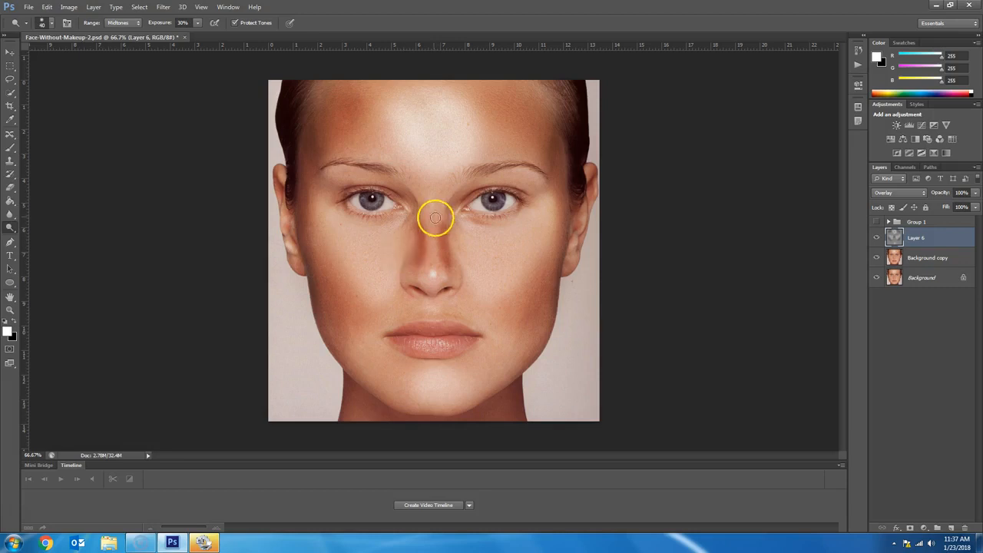
pyautogui.moveTo(433, 217)
pyautogui.mouseDown()
pyautogui.moveTo(429, 268)
pyautogui.moveTo(433, 229)
pyautogui.moveTo(434, 262)
pyautogui.moveTo(434, 217)
pyautogui.mouseUp()
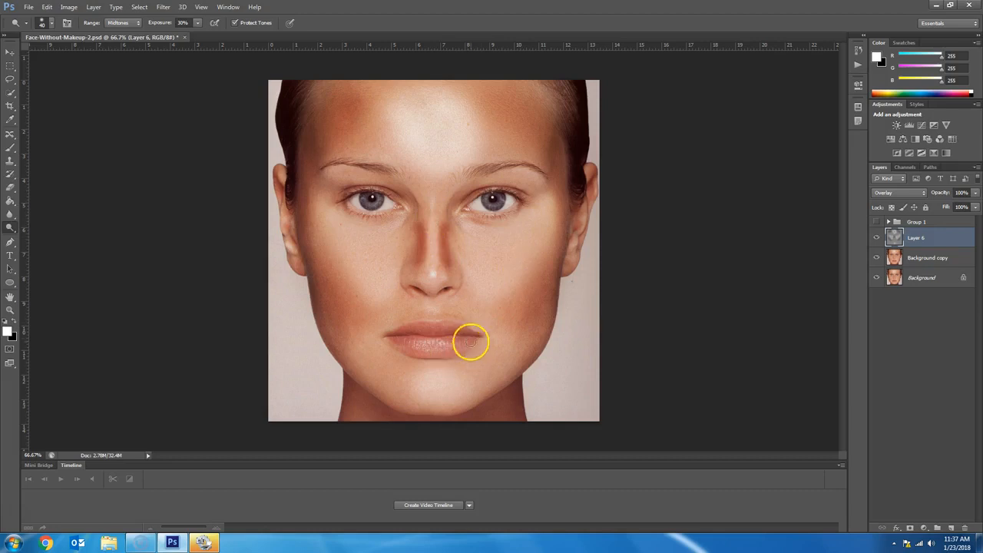
pyautogui.moveTo(435, 313)
pyautogui.mouseDown()
pyautogui.moveTo(482, 304)
pyautogui.moveTo(434, 311)
pyautogui.mouseUp()
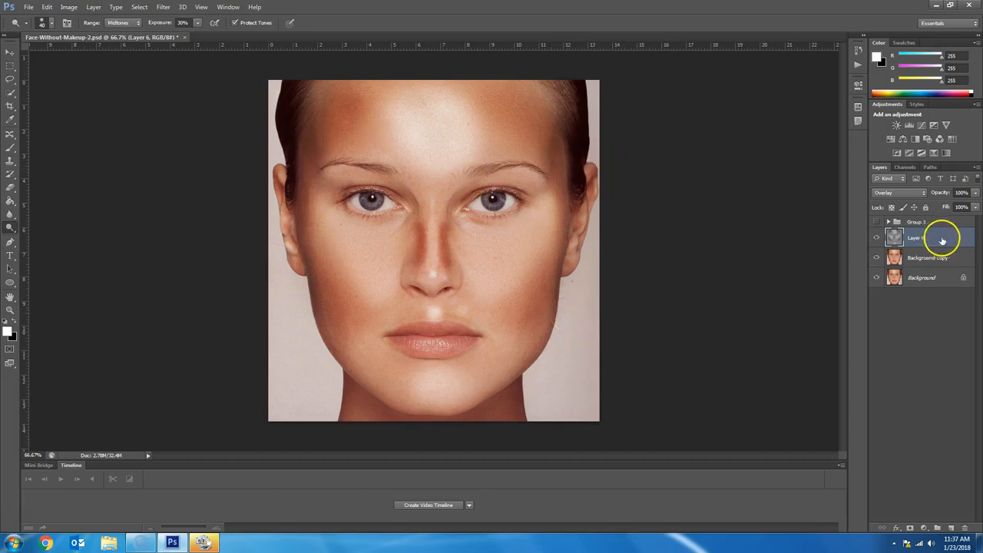
# - Inspect the dodge and burn strokes on the gray layer alone by temporarily hiding both background layers
pyautogui.click(877, 258)
pyautogui.click(877, 278)
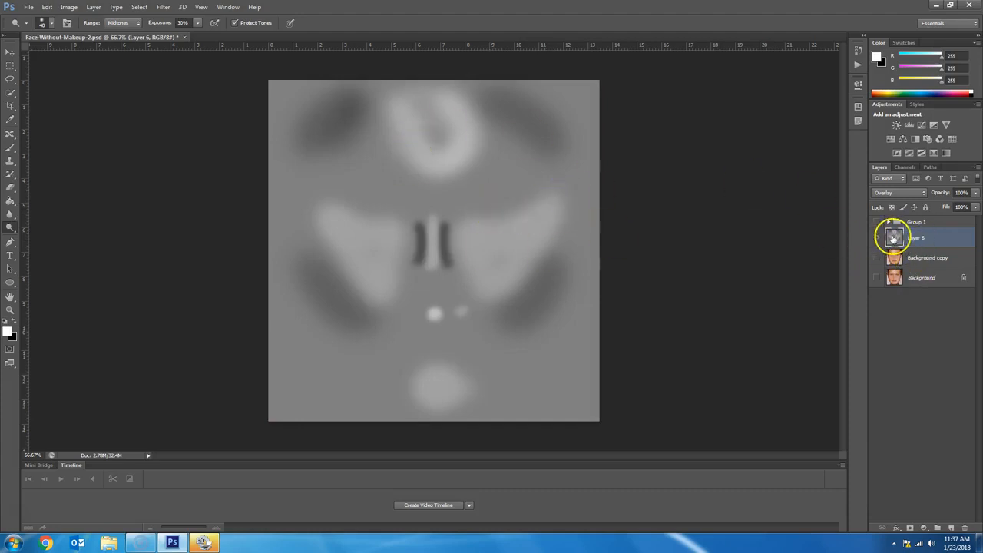
pyautogui.click(877, 258)
pyautogui.click(877, 278)
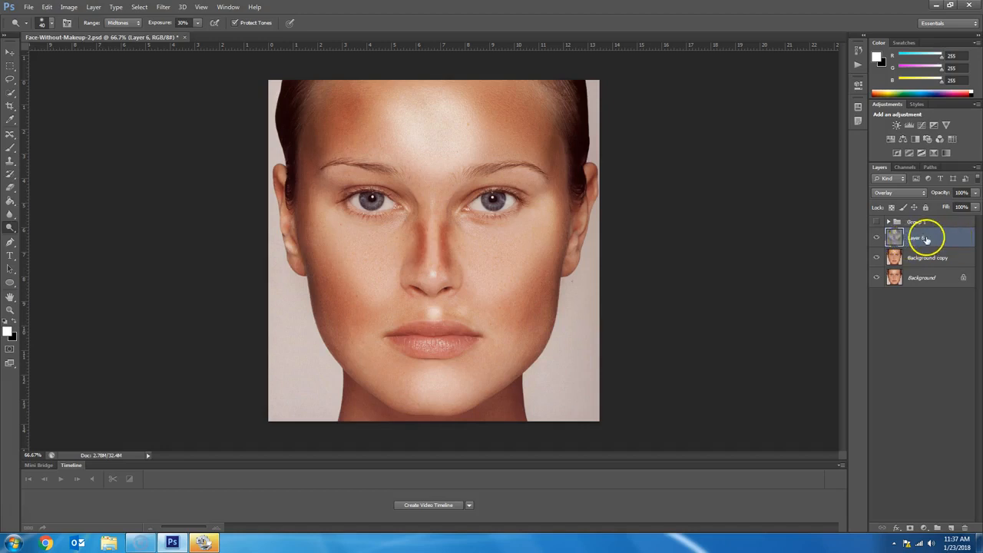
# - Soften the strokes on the gray layer with a Gaussian Blur of 15.5 pixels radius
pyautogui.click(139, 7)
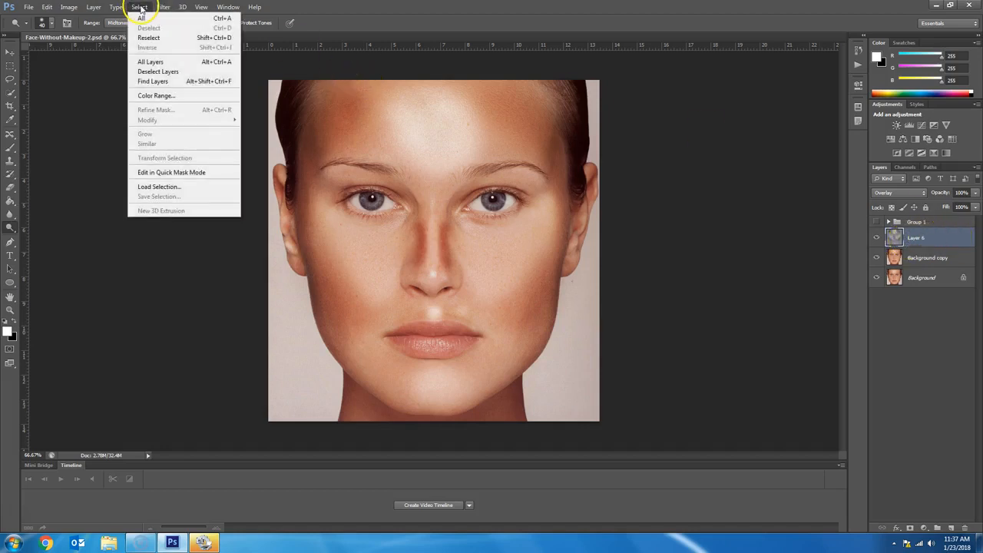
pyautogui.moveTo(163, 7)
pyautogui.moveTo(185, 111)
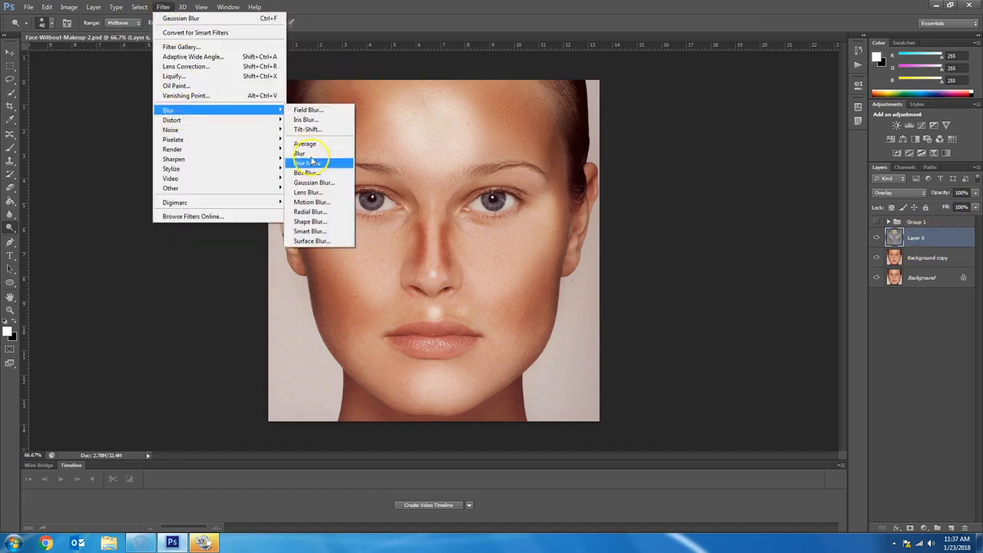
pyautogui.click(313, 182)
pyautogui.moveTo(128, 248)
pyautogui.mouseDown()
pyautogui.moveTo(77, 248)
pyautogui.moveTo(122, 251)
pyautogui.mouseUp()
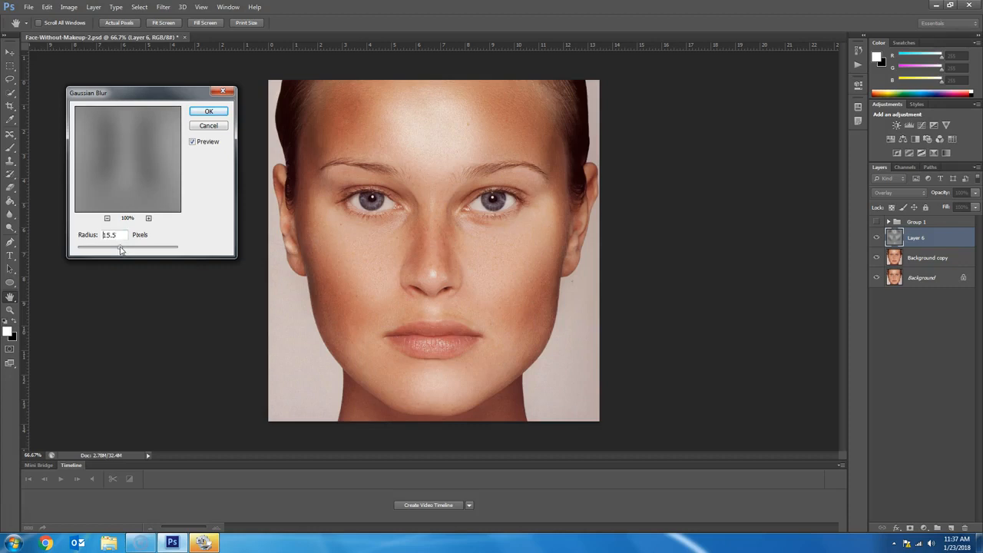
pyautogui.click(212, 112)
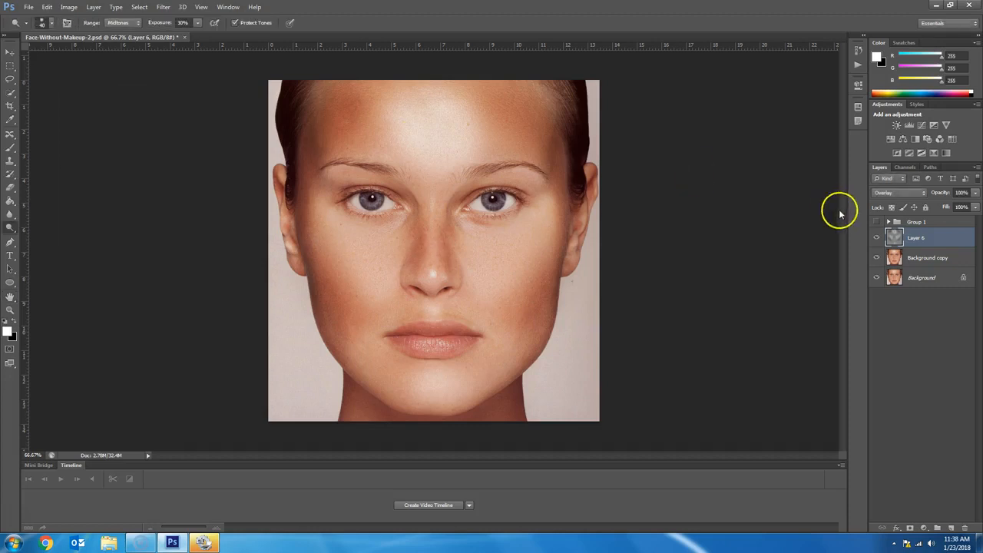
# - Lower the gray layer's opacity to 69% and compare the portrait with the layer hidden and shown
pyautogui.moveTo(976, 197); pyautogui.dragTo(964, 206)
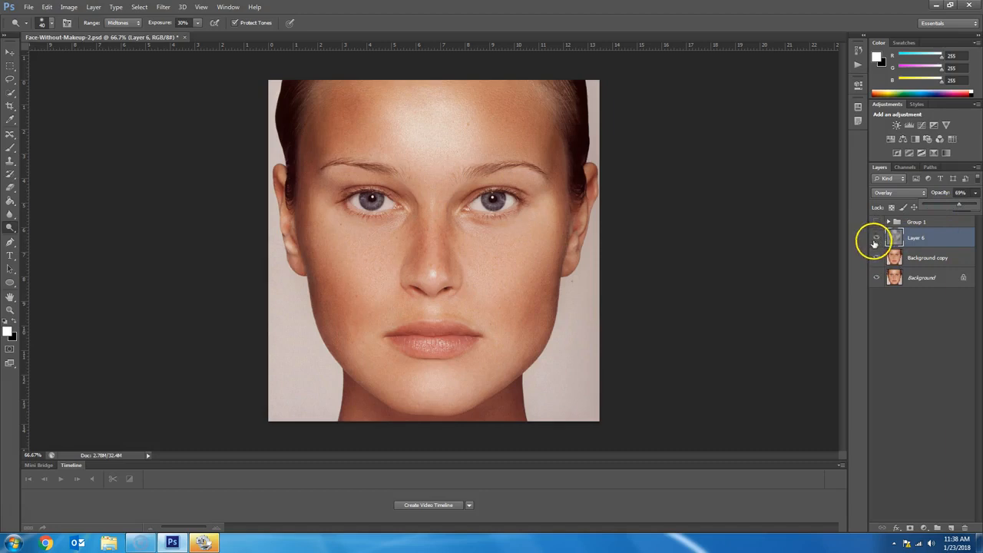
pyautogui.click(878, 239)
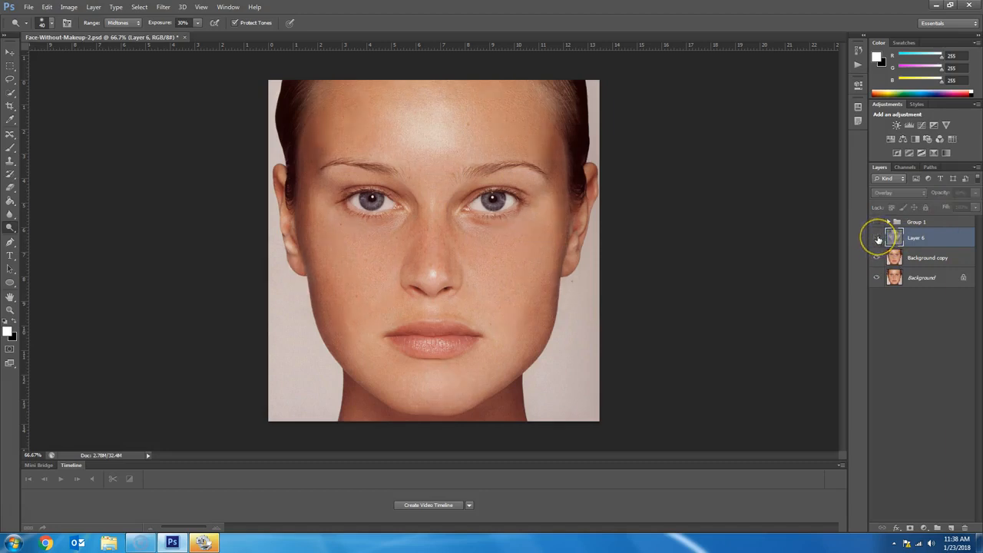
pyautogui.click(878, 239)
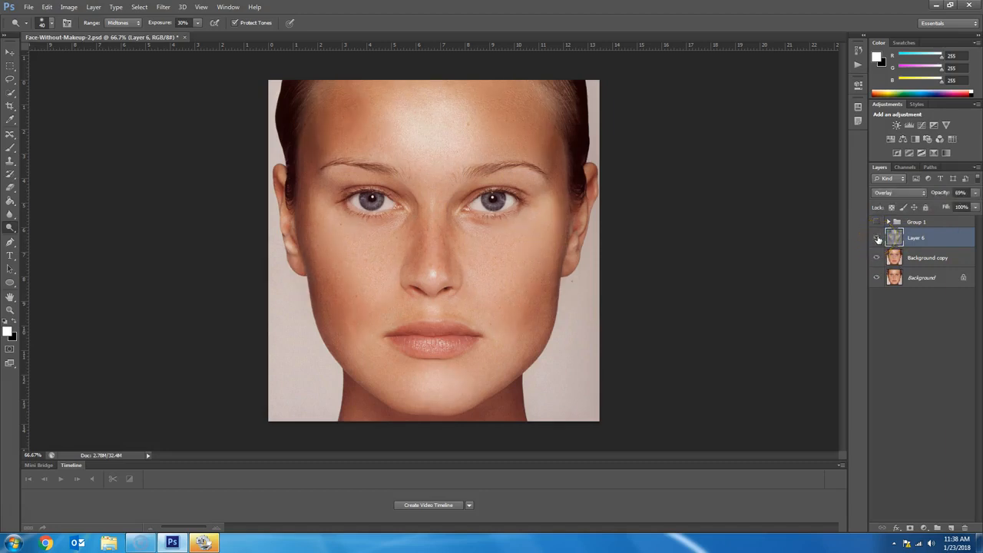
pyautogui.click(878, 239)
pyautogui.click(877, 238)
pyautogui.click(877, 239)
pyautogui.click(877, 238)
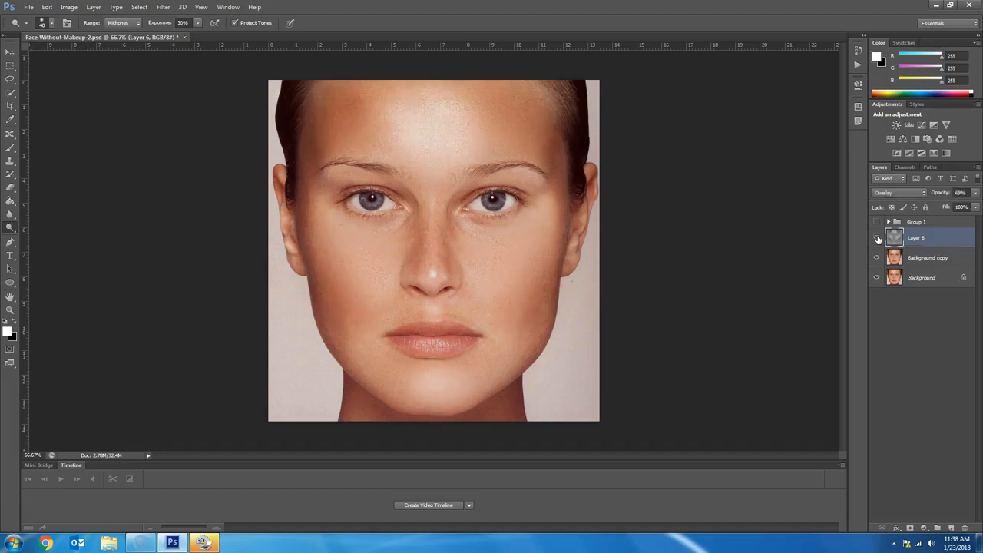